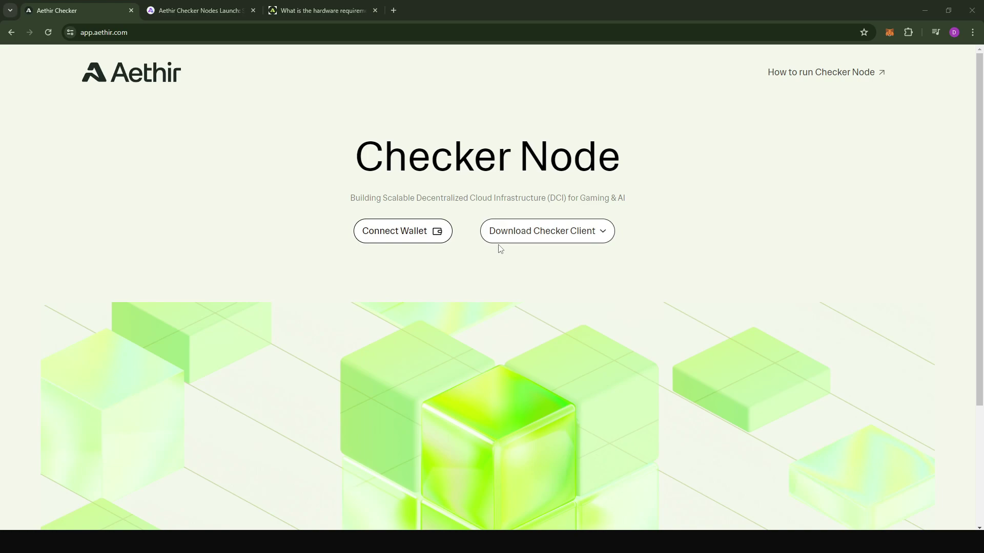
# Scroll the Checker Nodes launch blog post, then switch to the hardware requirements docs page
pyautogui.click(222, 11)
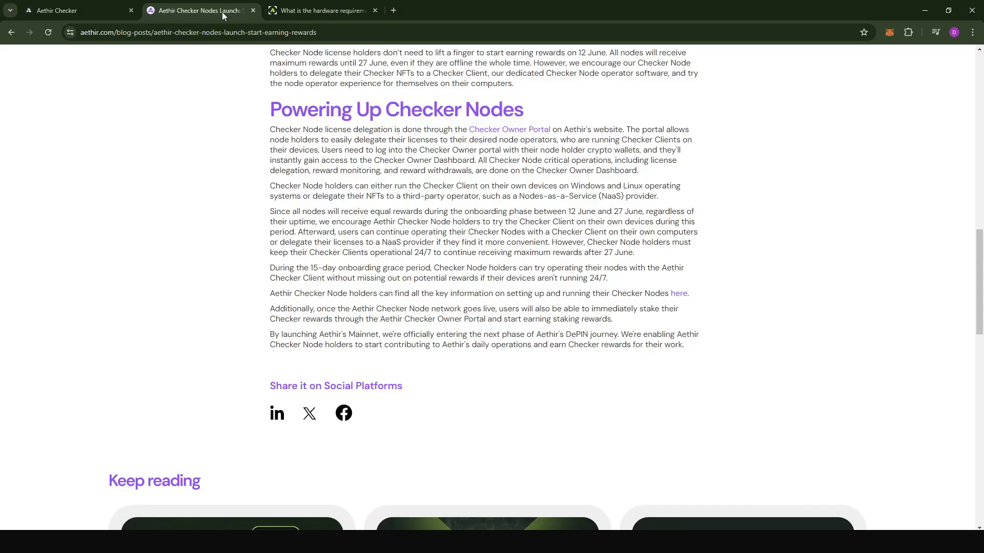
pyautogui.scroll(3, 452, 210)
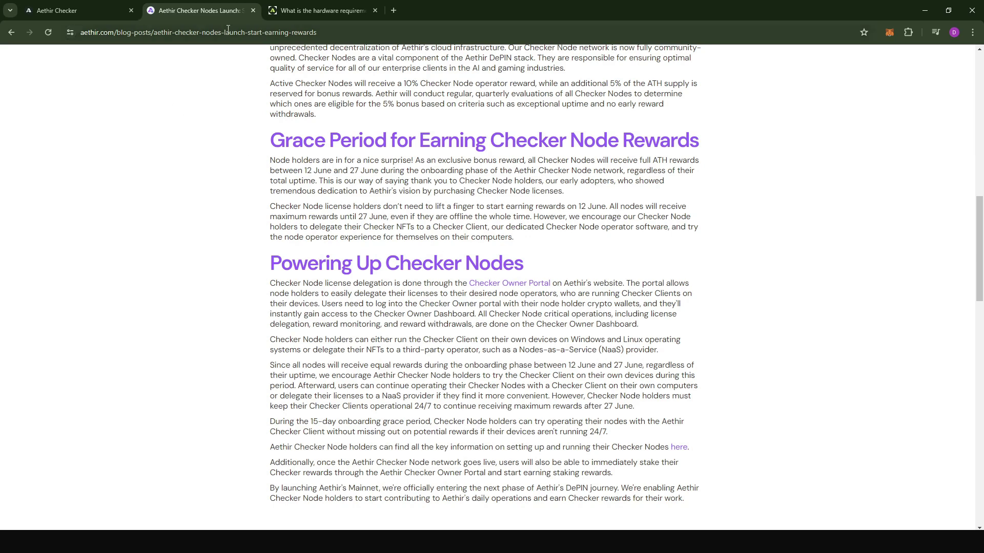
pyautogui.hotkey('ctrl', 'Tab')
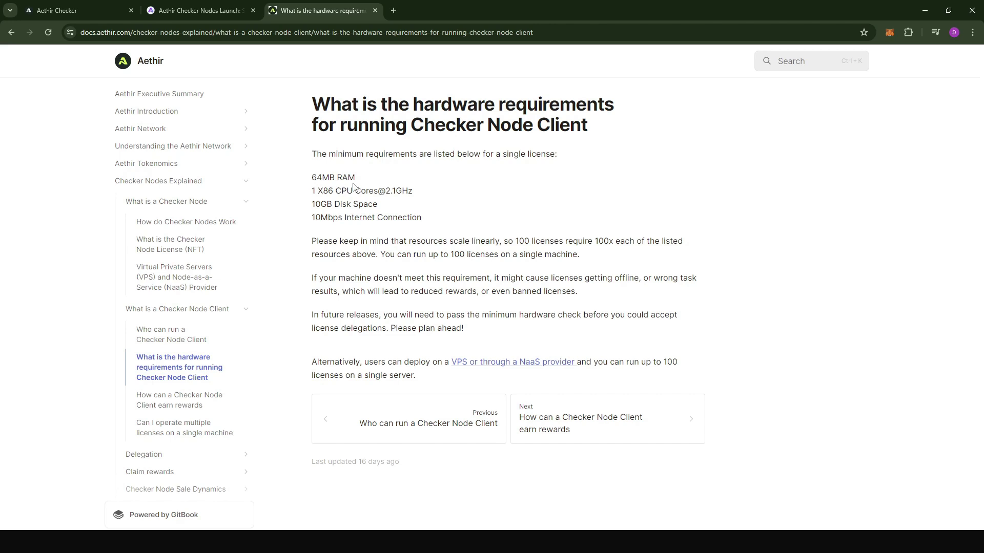
pyautogui.moveTo(503, 156); pyautogui.dragTo(554, 156)
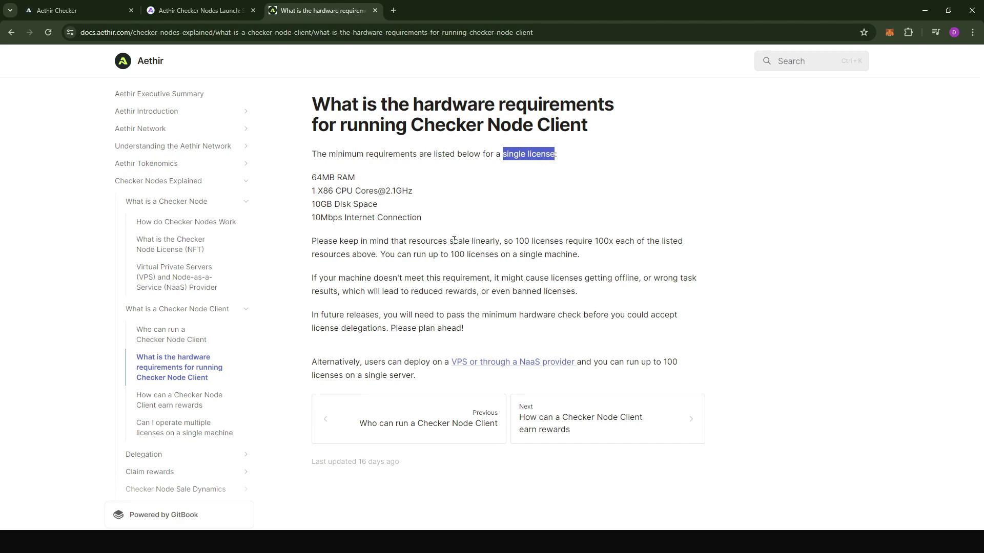
pyautogui.moveTo(447, 241); pyautogui.dragTo(501, 241)
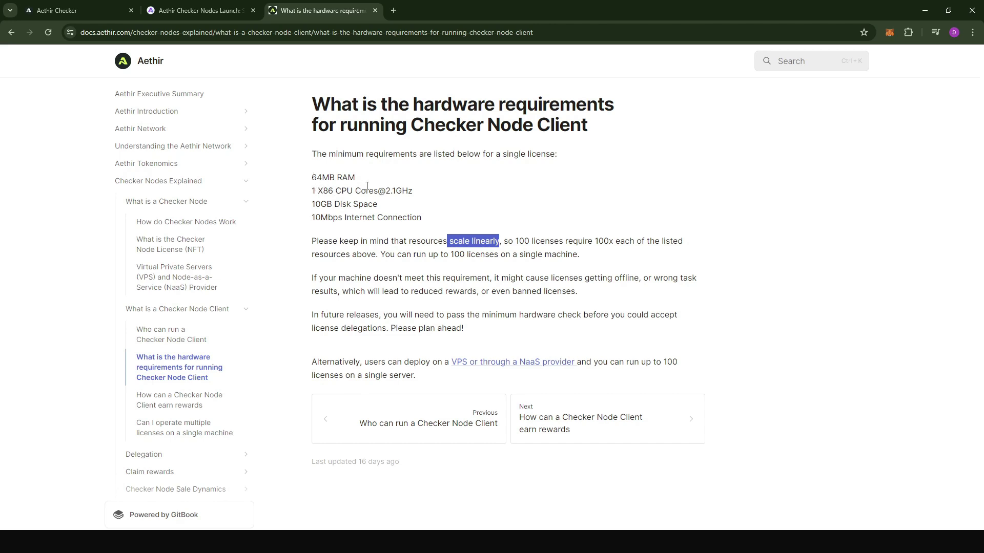
pyautogui.click(551, 168)
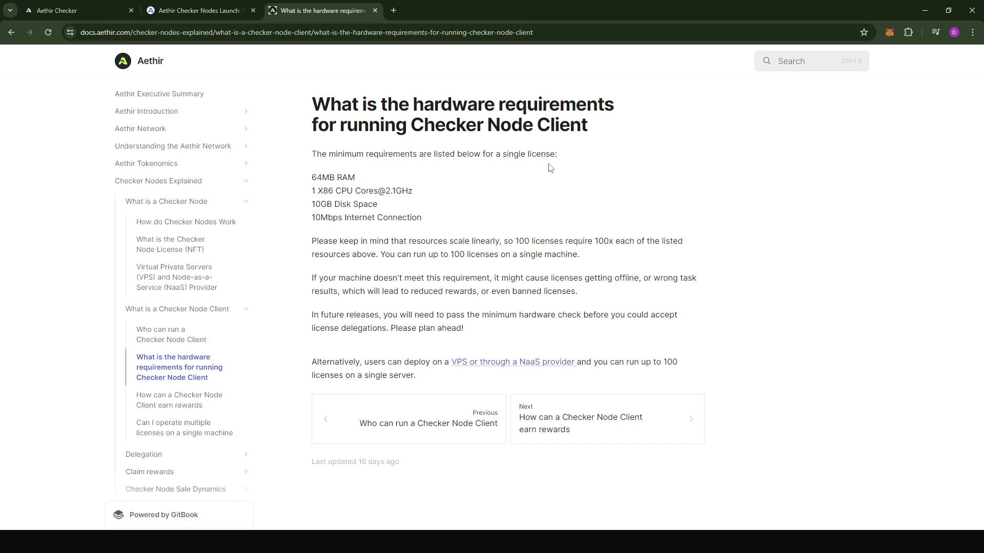
# Download the Client for Windows (V1.0.2.1) installer from the Aethir Checker app
pyautogui.click(55, 12)
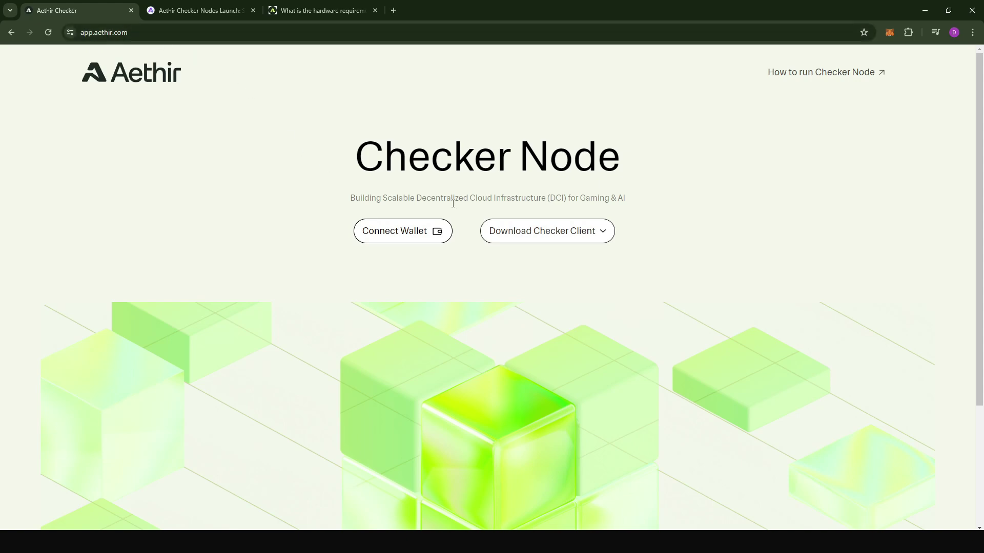
pyautogui.click(556, 236)
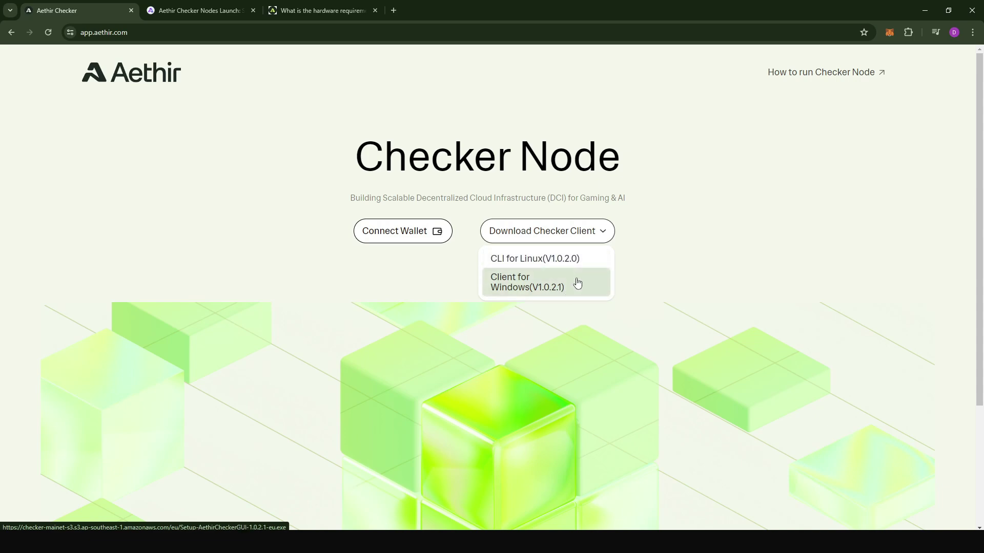
pyautogui.click(542, 292)
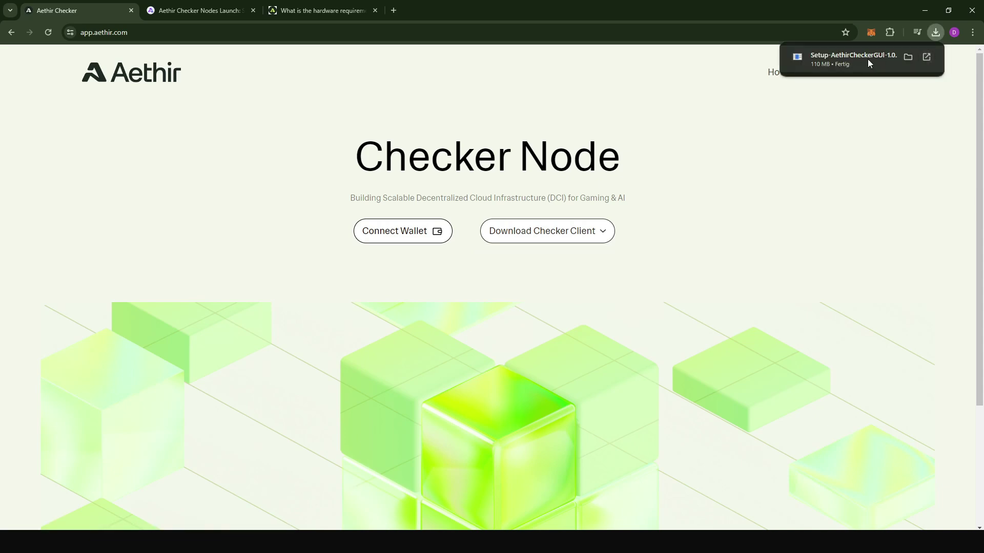
# Launch the downloaded Aethir Checker setup and bypass the SmartScreen warning via More info
pyautogui.click(840, 64)
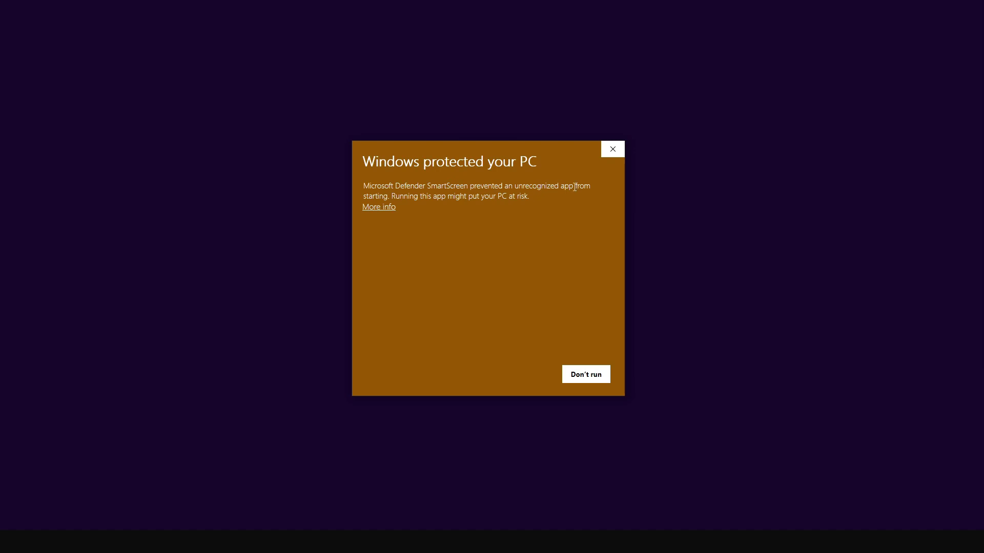
pyautogui.click(390, 209)
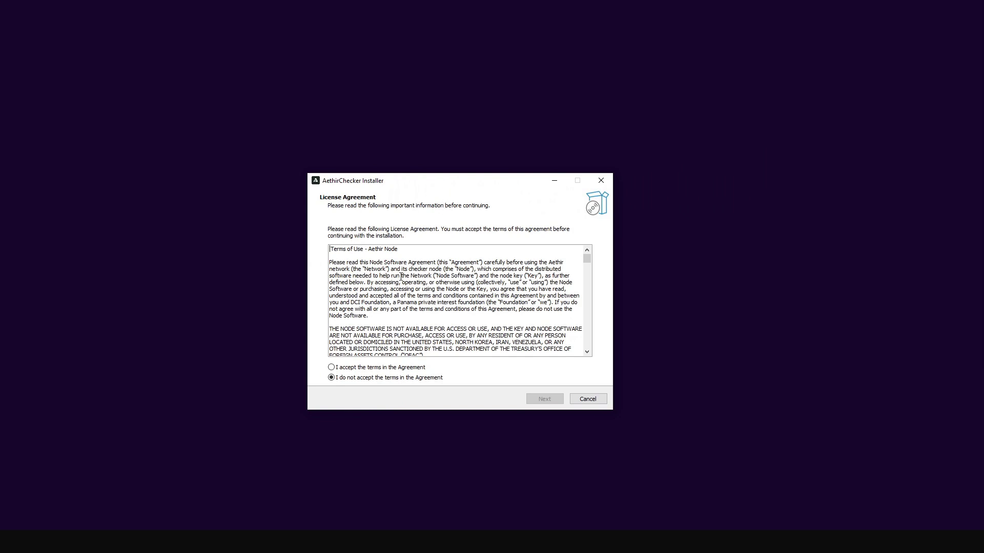
# Accept the license terms and install to C:\Program Files\AethirChecker with both shortcuts
pyautogui.click(382, 368)
pyautogui.click(547, 402)
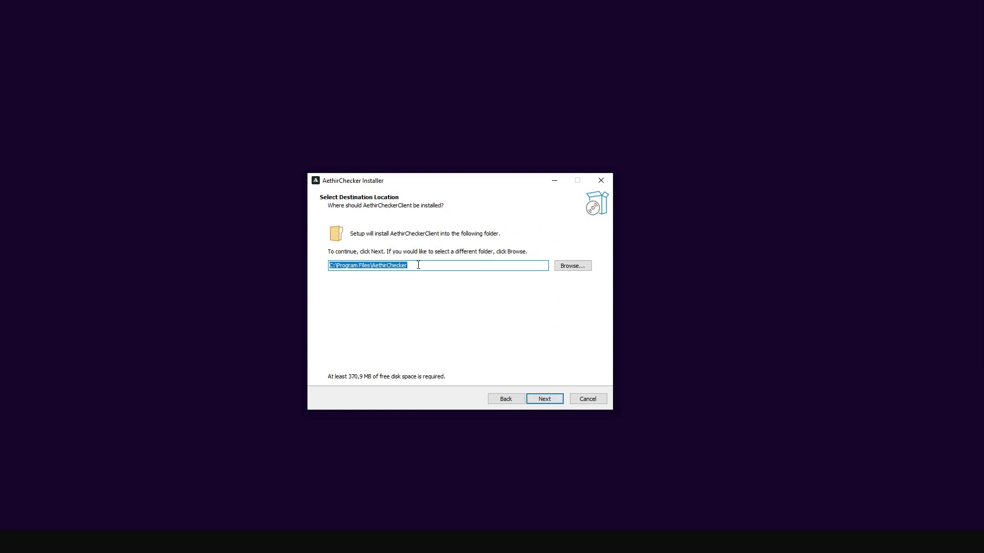
pyautogui.click(555, 405)
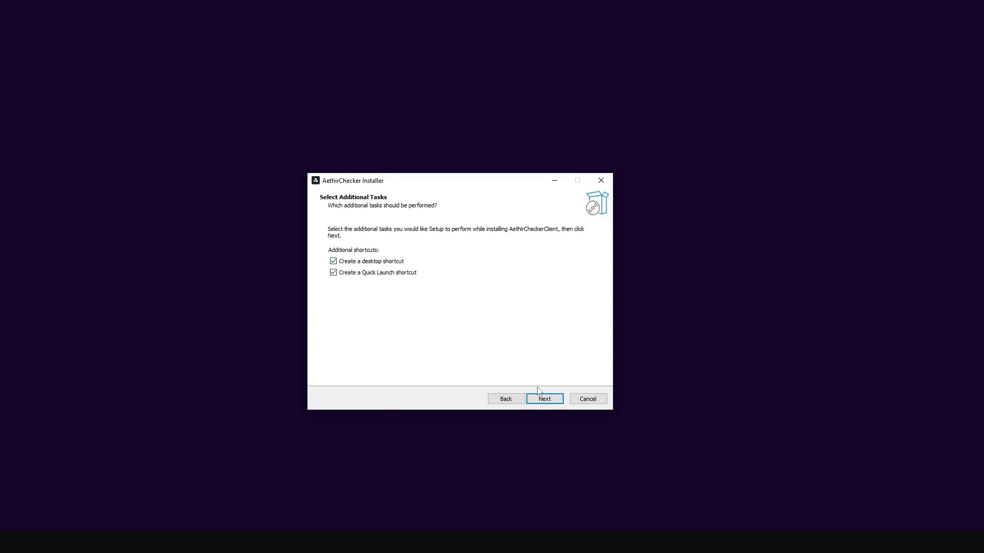
pyautogui.click(545, 403)
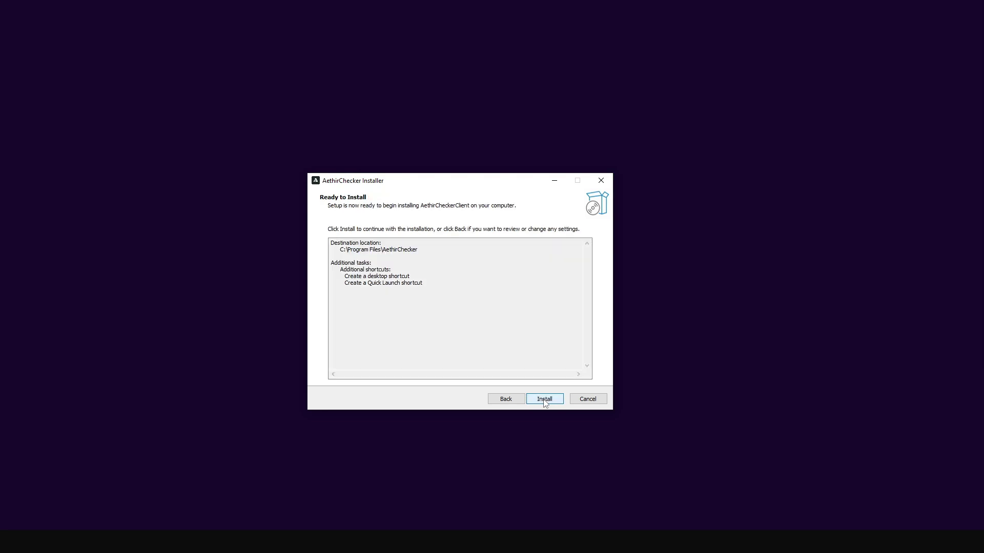
pyautogui.click(545, 399)
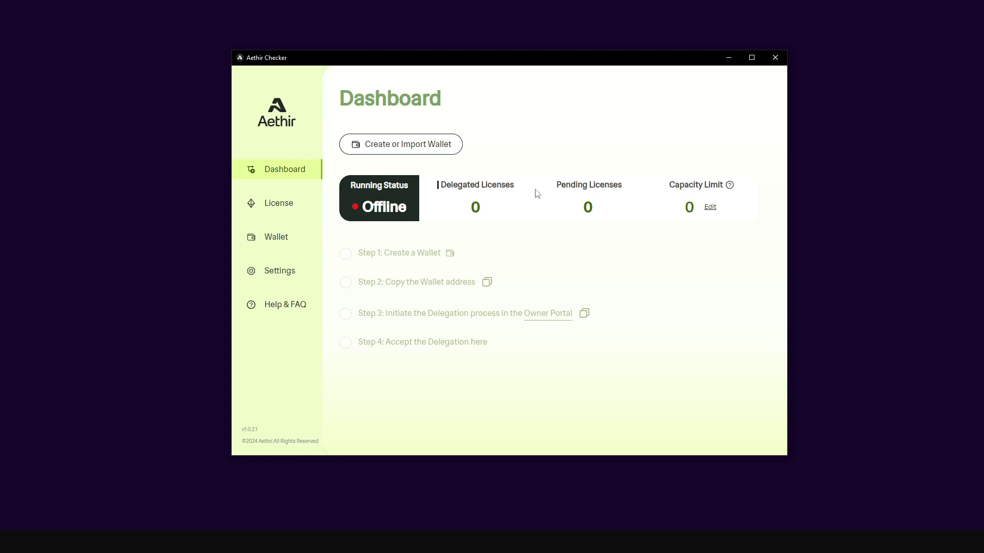
# Create a new burner wallet in the client and copy its wallet address
pyautogui.click(419, 154)
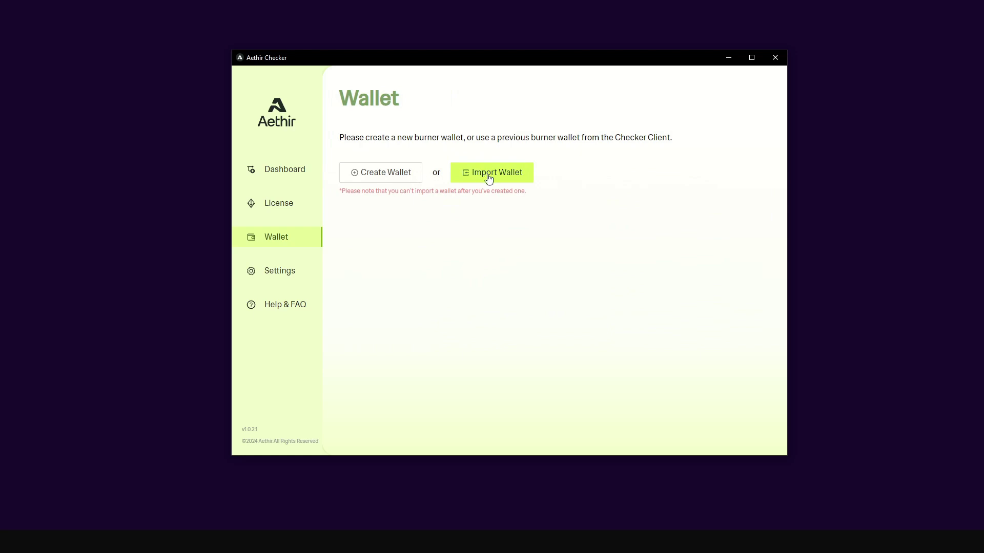
pyautogui.click(400, 178)
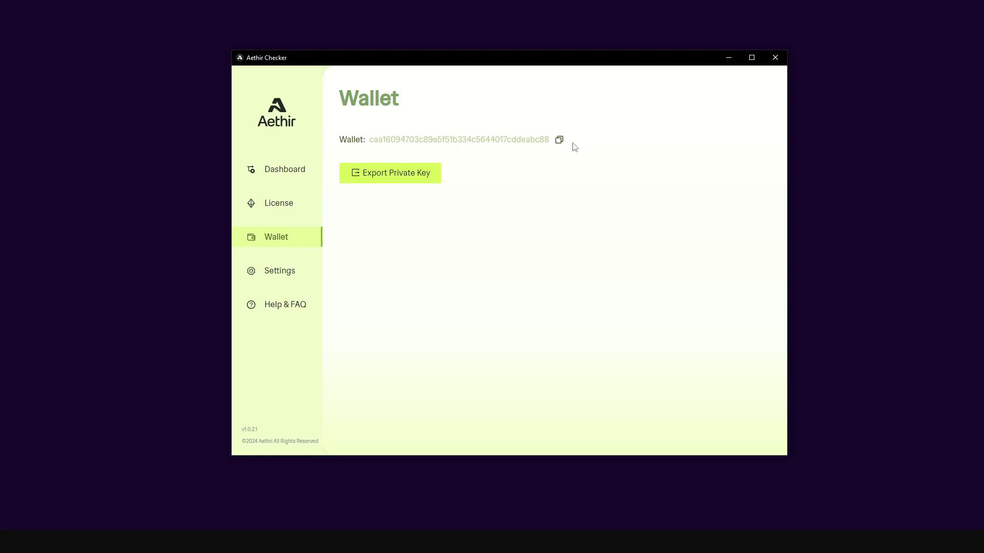
pyautogui.click(559, 140)
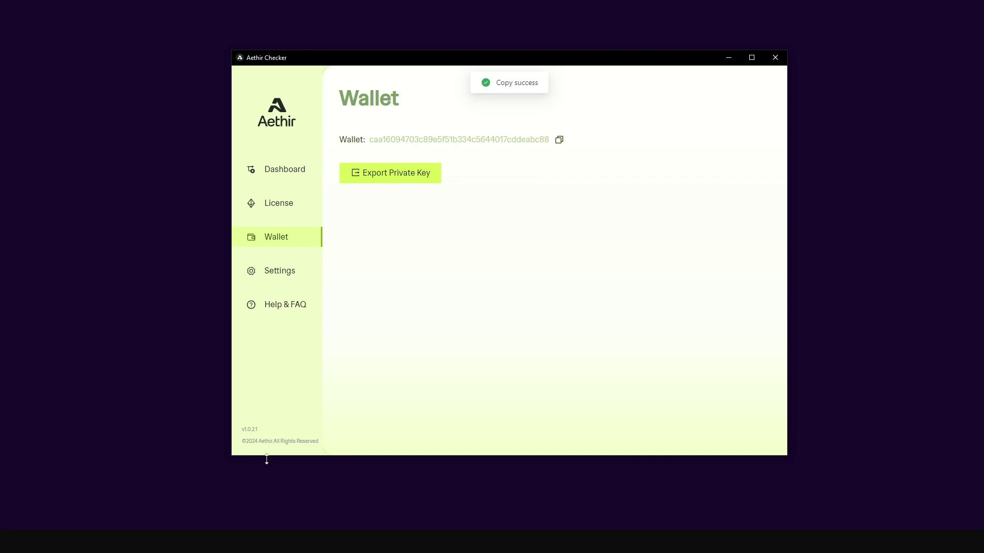
# Connect MetaMask to app.aethir.com, approve the account, and sign the login message
pyautogui.moveTo(188, 542)
pyautogui.click(192, 518)
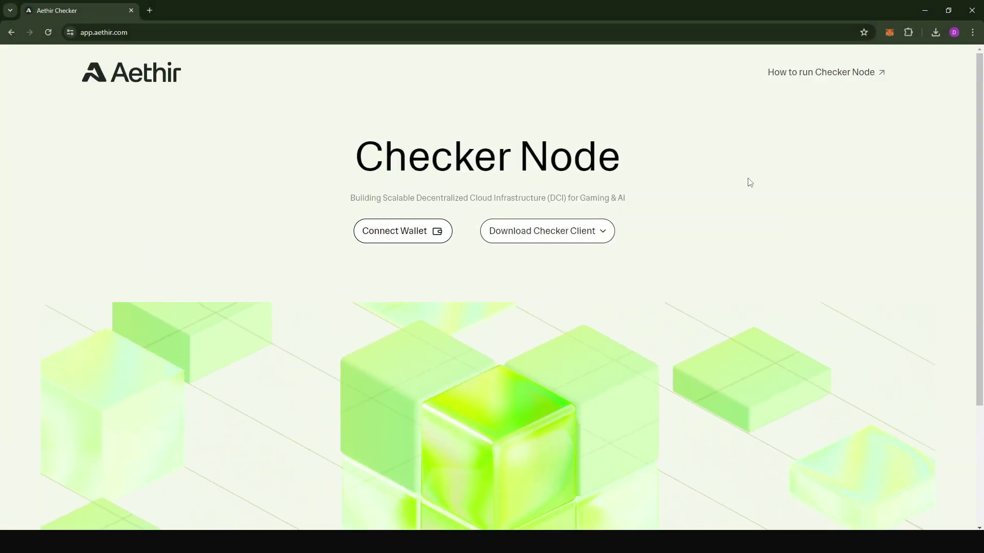
pyautogui.click(407, 242)
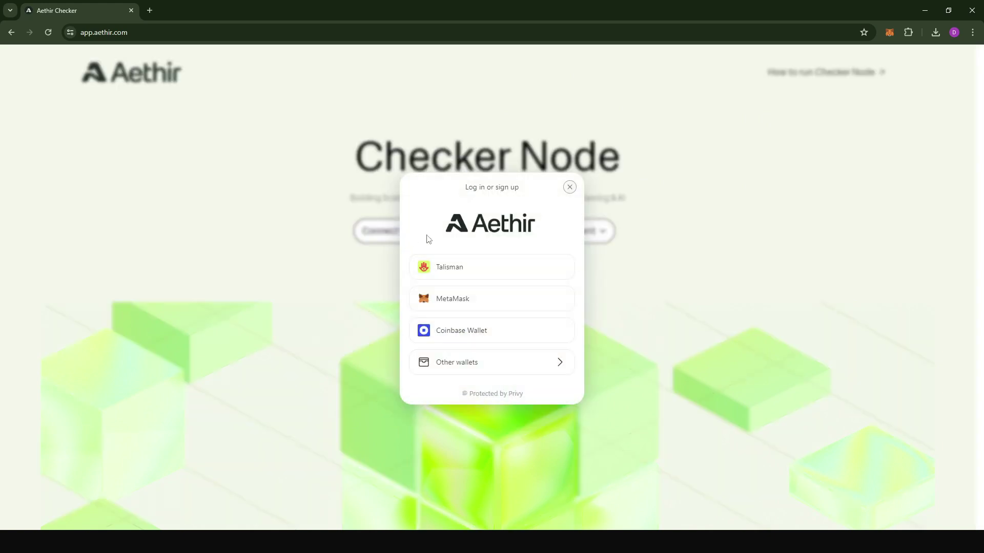
pyautogui.click(465, 299)
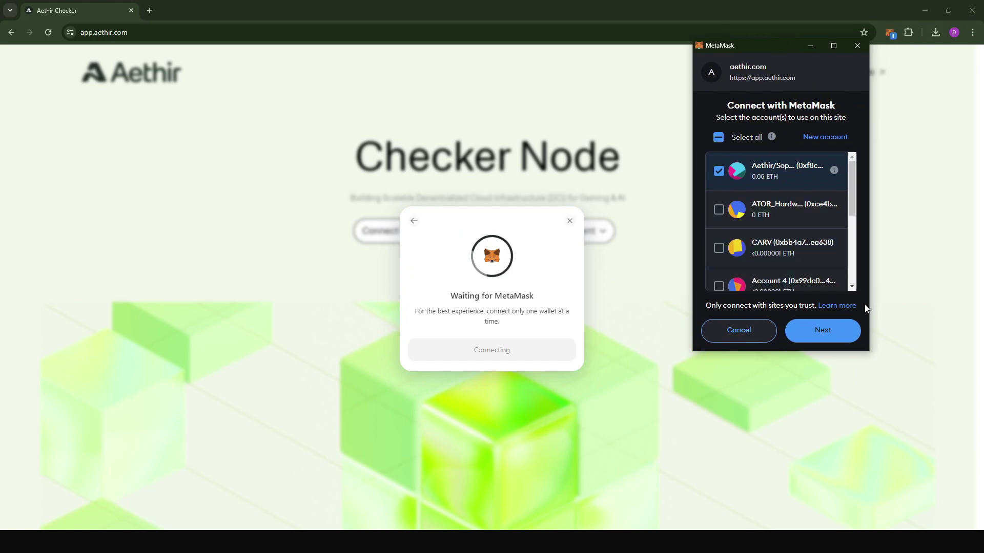
pyautogui.click(823, 334)
pyautogui.click(824, 334)
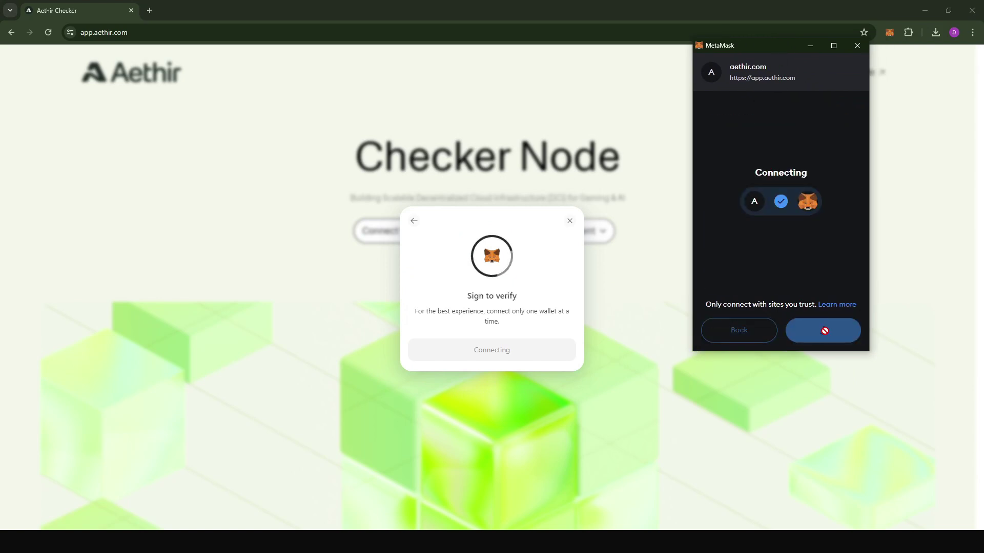
pyautogui.scroll(-5, 808, 275)
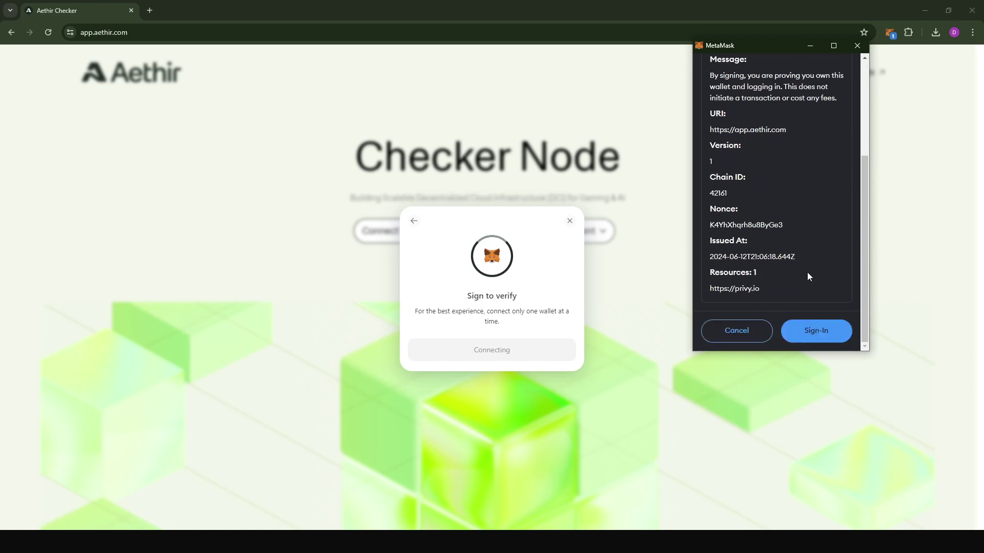
pyautogui.click(814, 329)
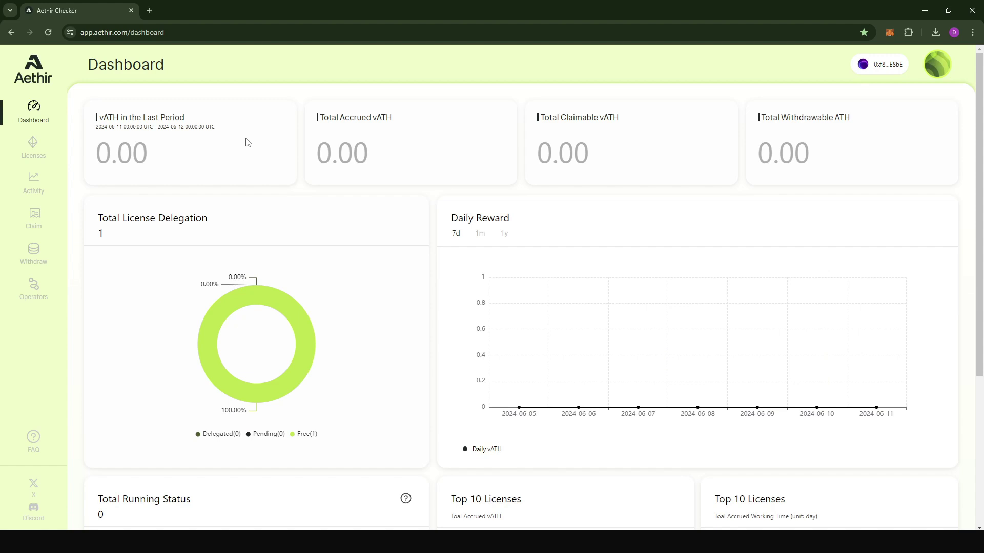
# Open the Licenses page and select license 65754
pyautogui.click(34, 154)
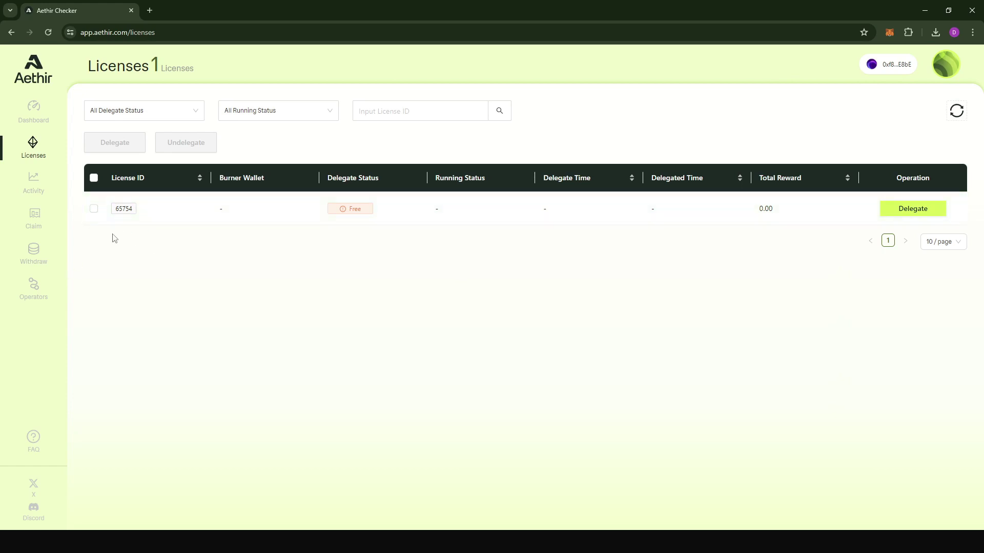
pyautogui.click(93, 178)
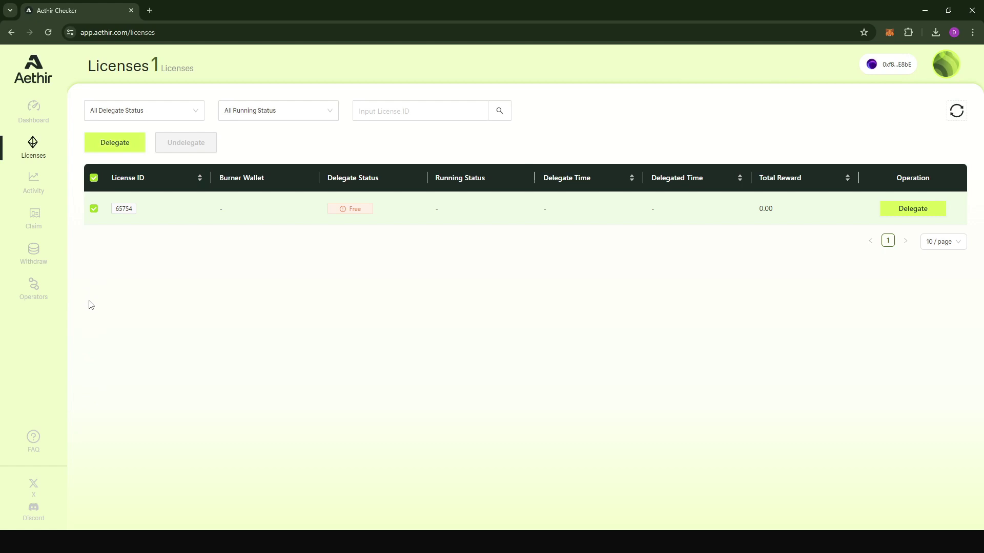
# Delegate license 65754 to the pasted burner wallet, confirm in MetaMask, and refresh the table
pyautogui.click(110, 148)
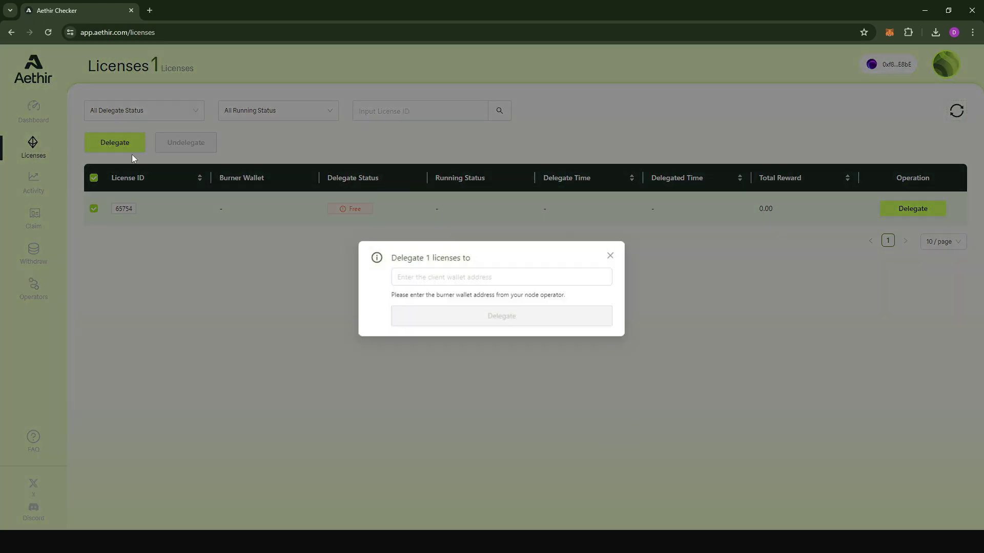
pyautogui.rightClick(426, 277)
pyautogui.click(463, 156)
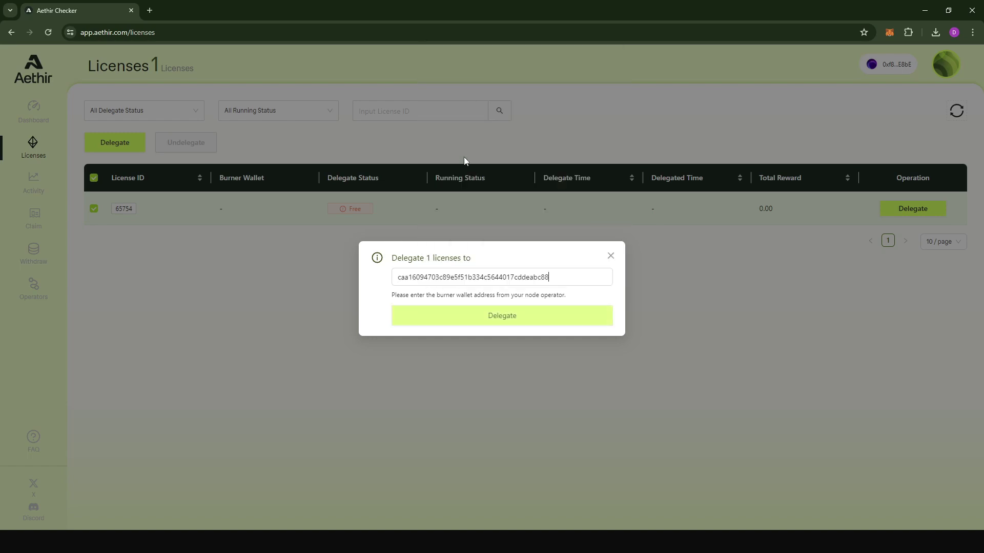
pyautogui.click(496, 314)
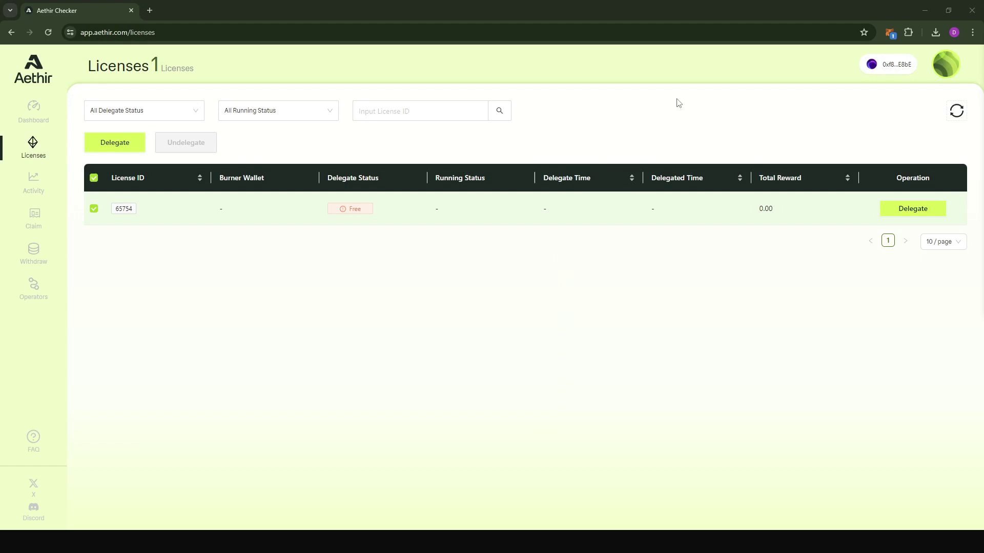
pyautogui.moveTo(858, 59); pyautogui.dragTo(850, 73)
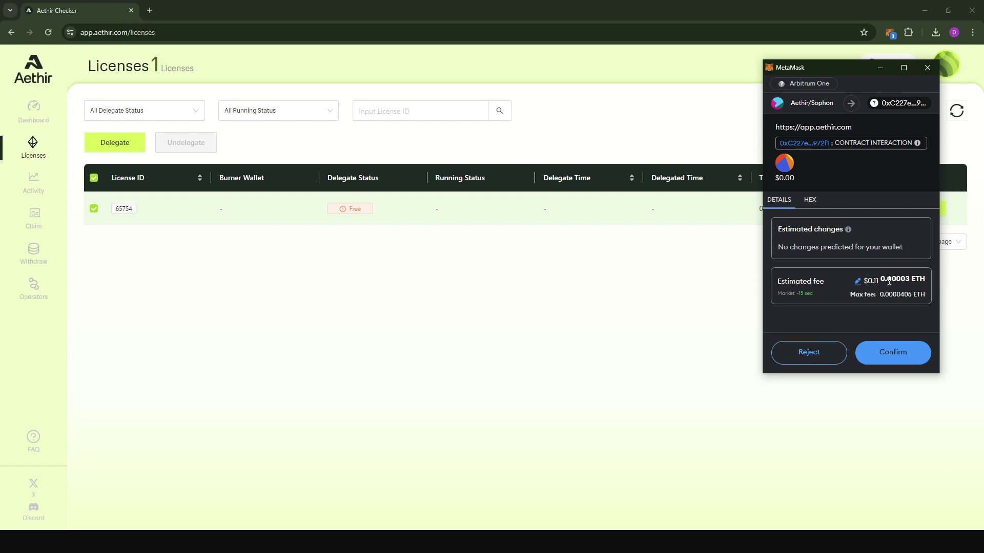
pyautogui.click(894, 349)
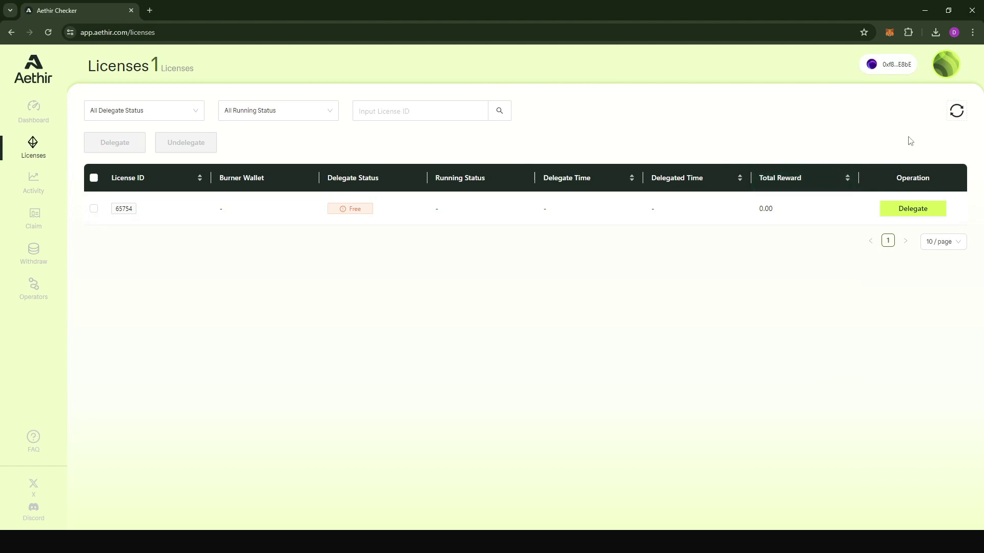
pyautogui.click(955, 113)
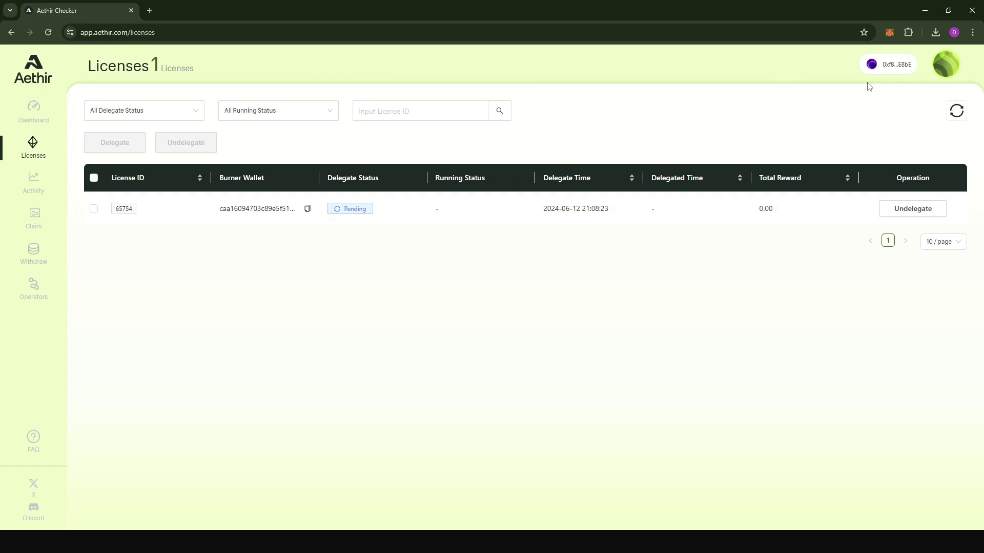
# Approve all pending licenses on the desktop client's License page, then return to Dashboard
pyautogui.click(931, 8)
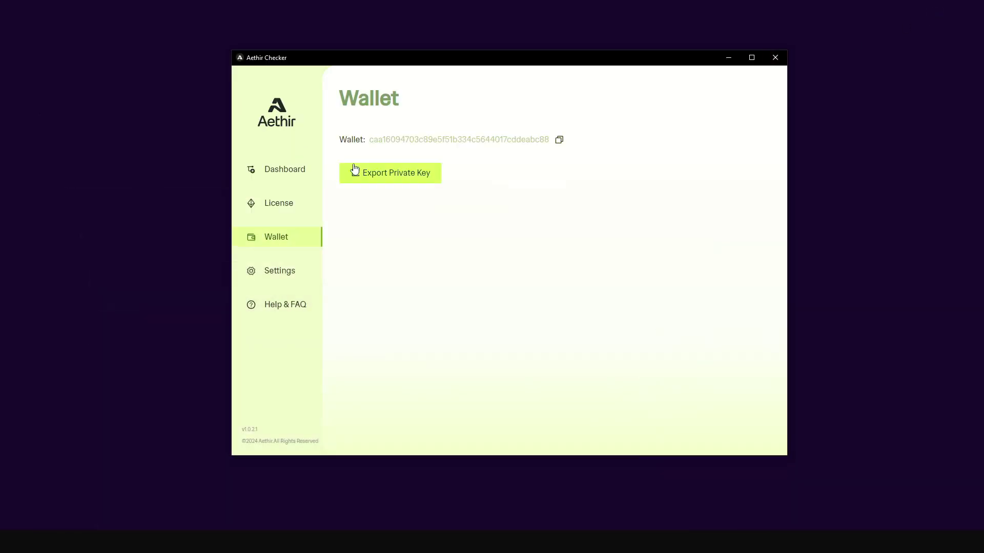
pyautogui.click(283, 169)
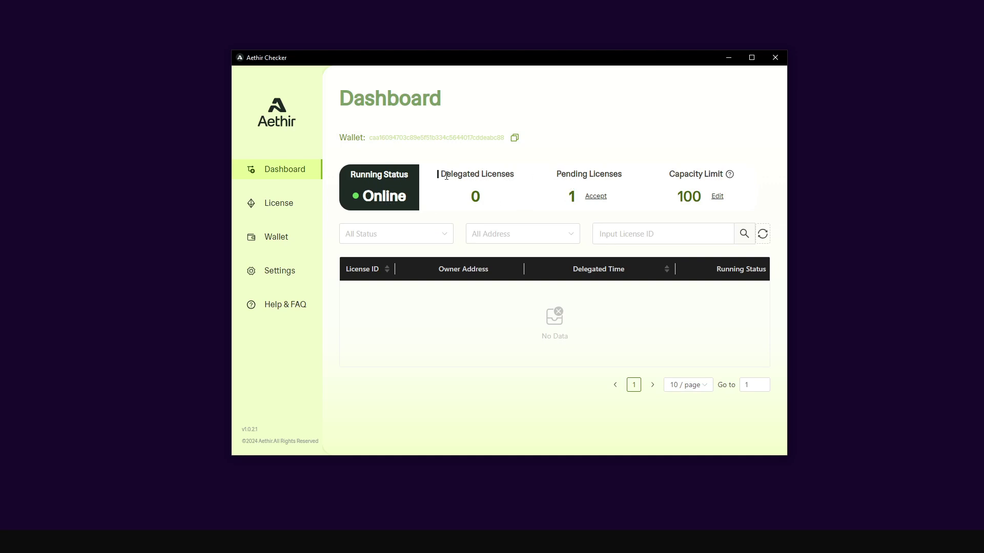
pyautogui.moveTo(446, 177); pyautogui.dragTo(724, 174)
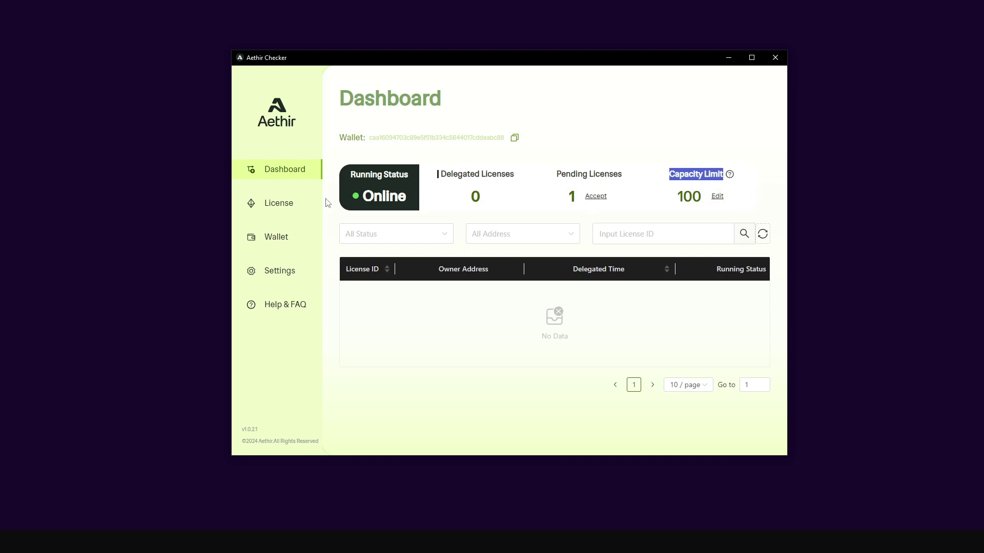
pyautogui.click(307, 204)
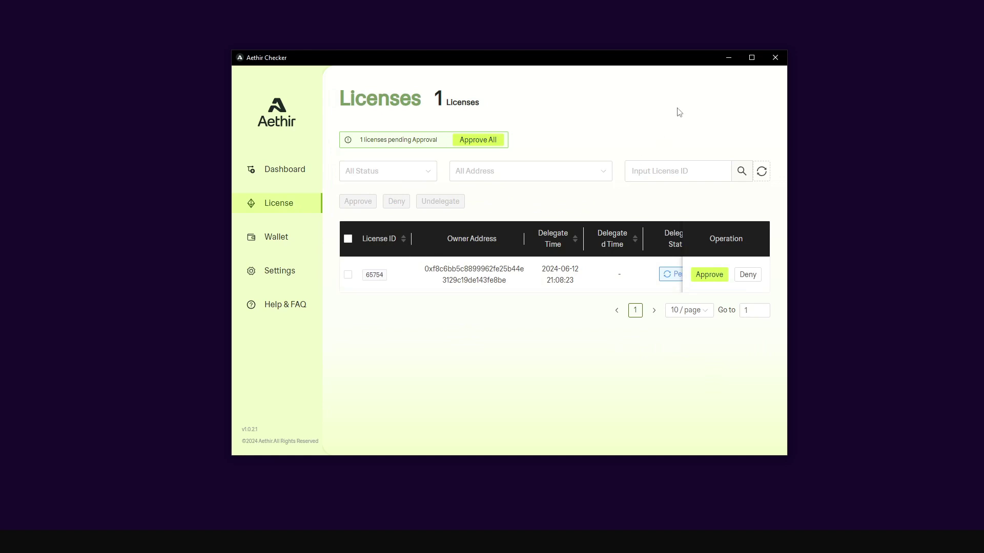
pyautogui.doubleClick(682, 61)
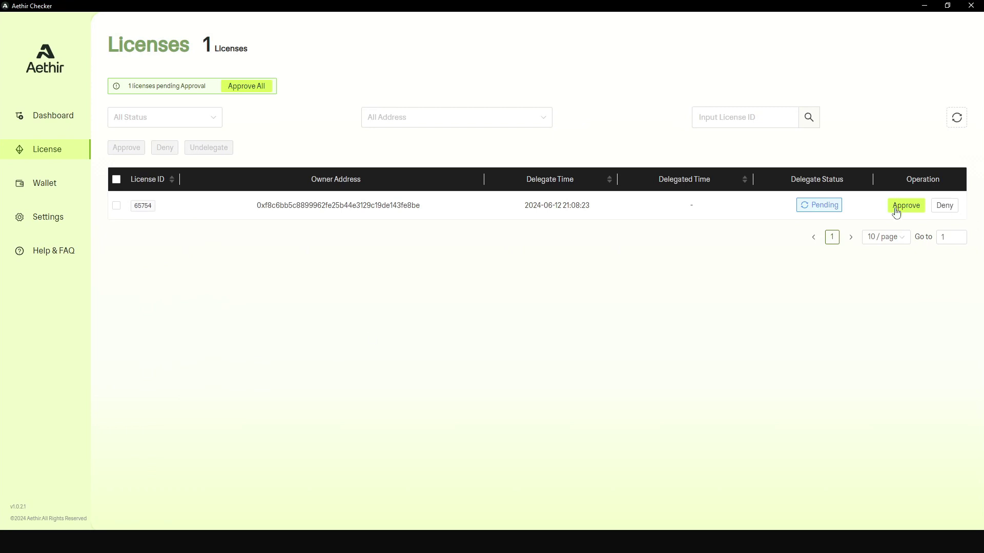
pyautogui.click(244, 86)
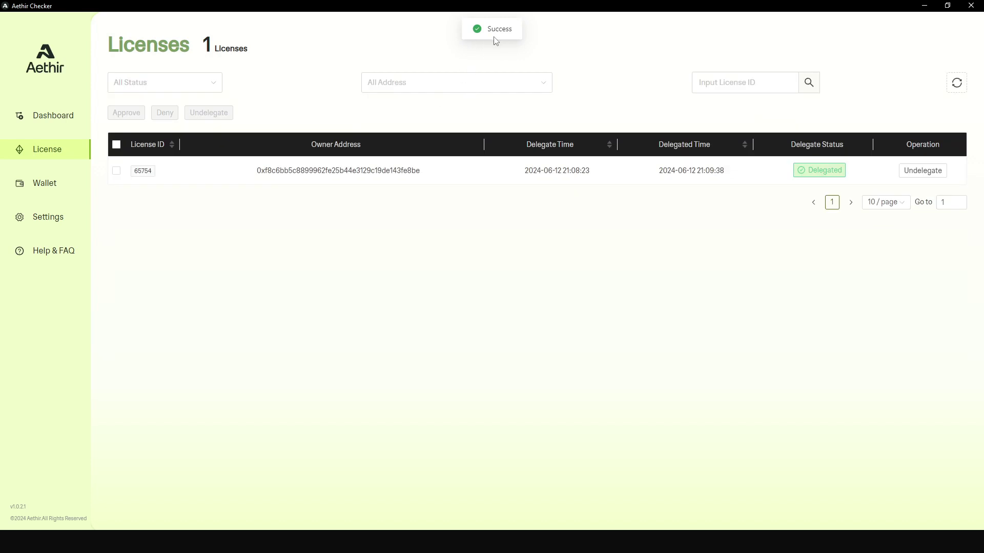
pyautogui.click(72, 120)
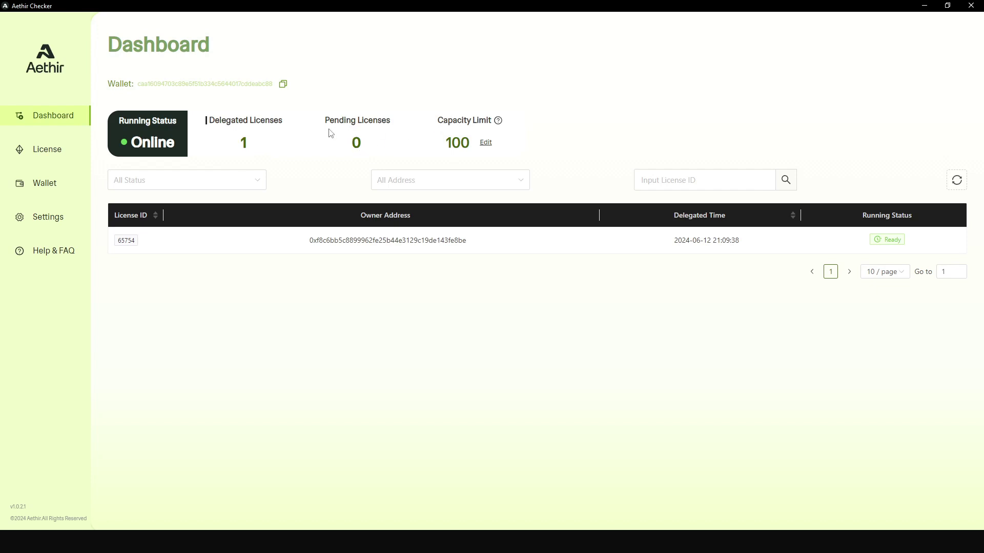
# Refresh the browser's Licenses table so license 65754 shows Delegated and Ready
pyautogui.click(927, 6)
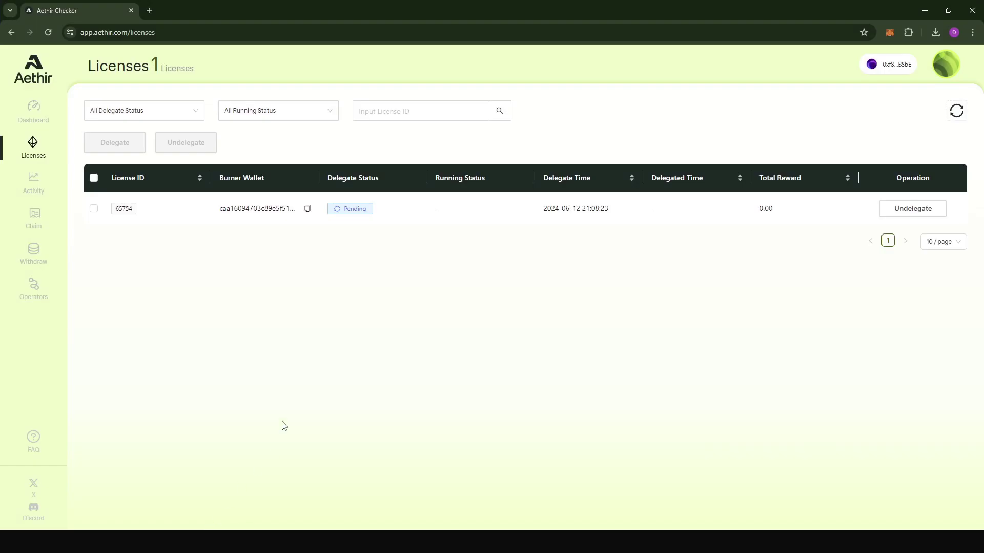
pyautogui.click(957, 110)
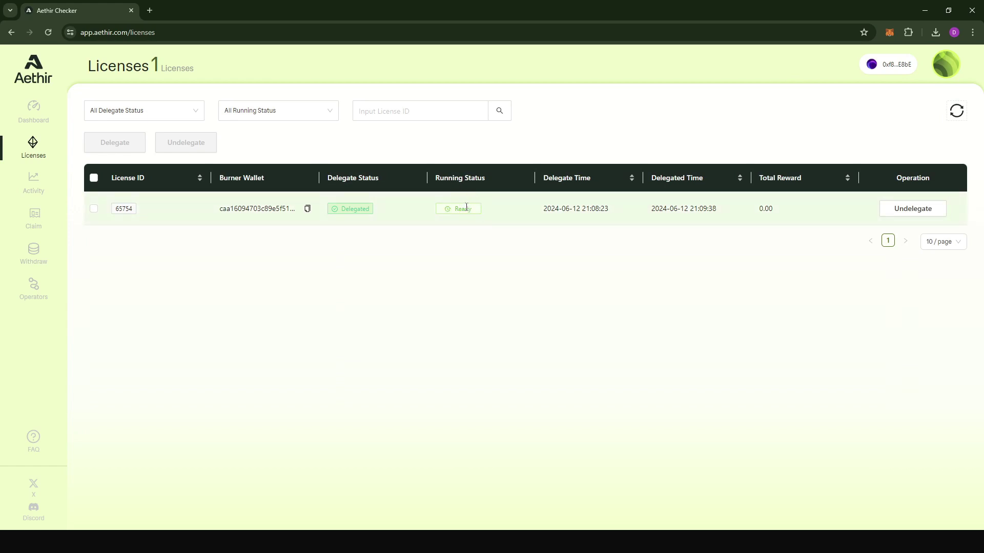
pyautogui.moveTo(453, 210); pyautogui.dragTo(474, 213)
pyautogui.click(463, 210)
# Bring up the client Dashboard showing the node Online with license 65754 delegated and Ready
pyautogui.hotkey('alt', 'Tab')
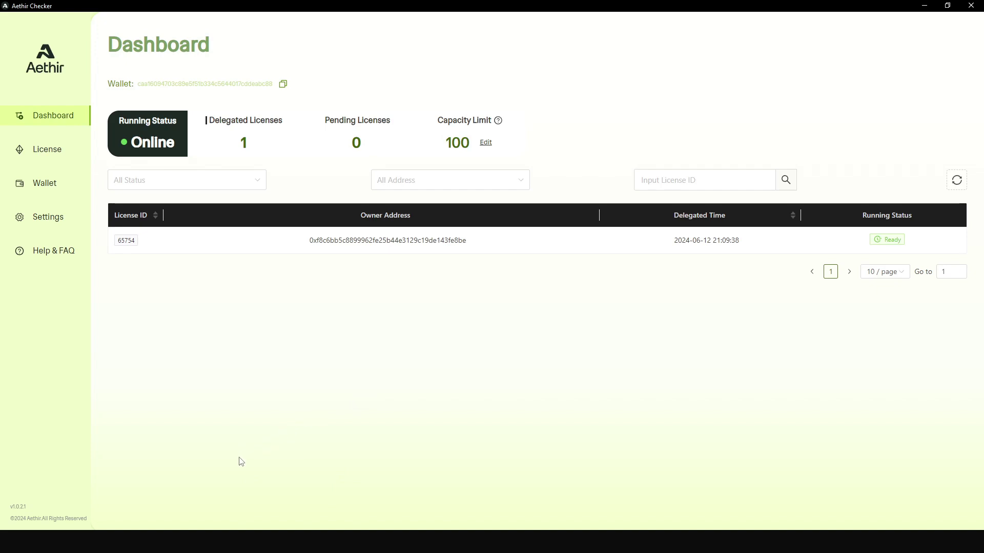
pyautogui.hotkey('alt', 'Tab')
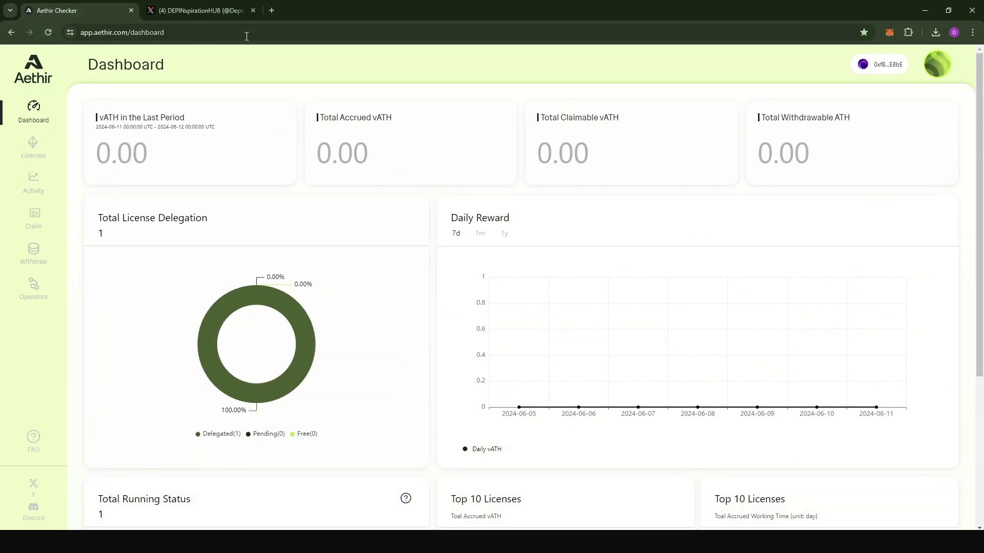
pyautogui.click(219, 14)
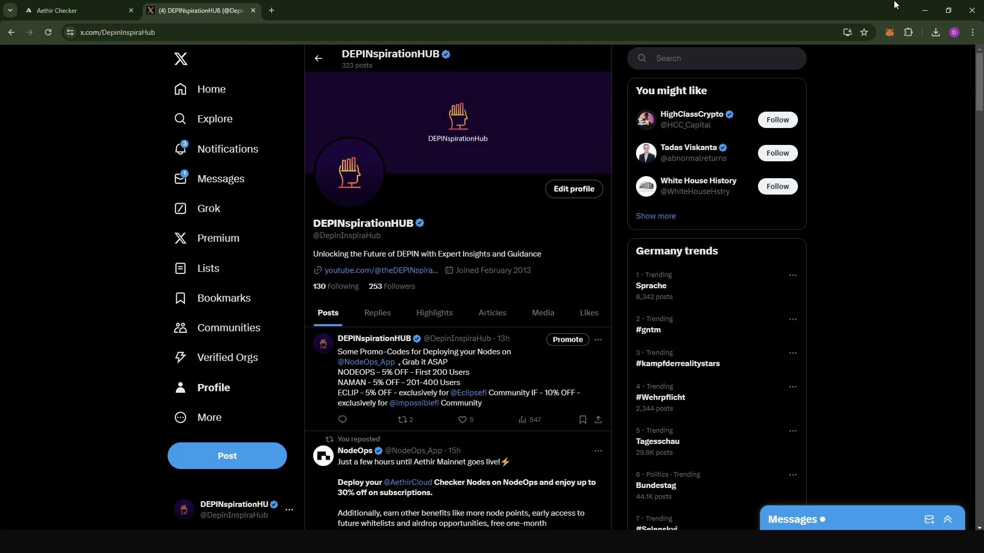
pyautogui.hotkey('alt', 'Tab')
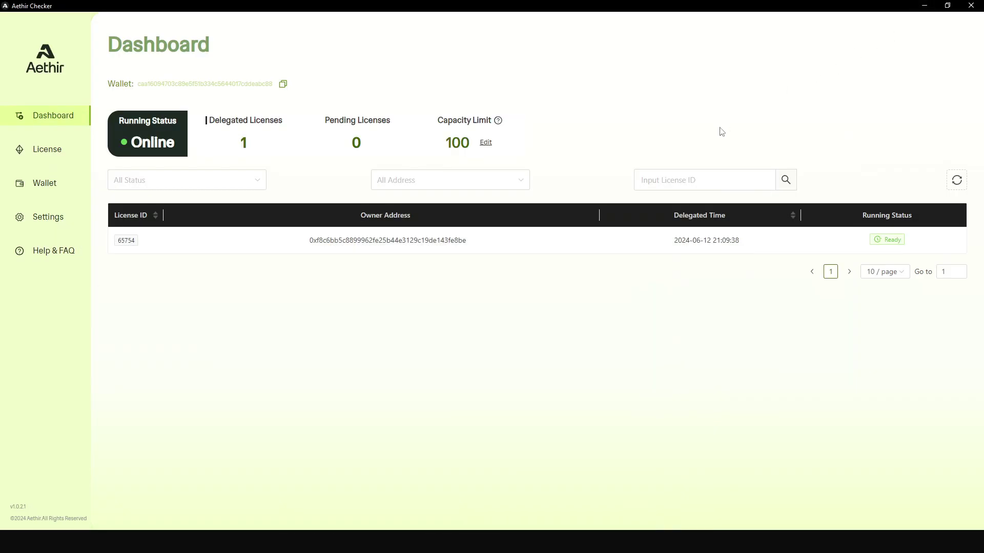